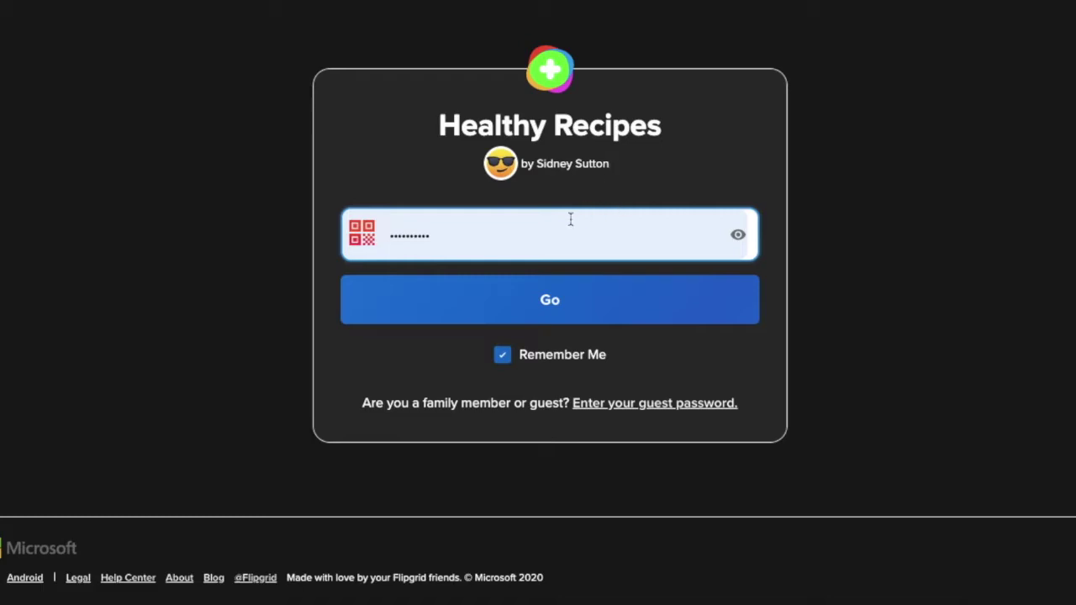
Select the autofilled entry on the Healthy Recipes sign-in page to change it.
left_click(511, 242)
Replace the autofill with the student username, reveal it, and try signing in.
key("BackSpace")
key("BackSpace")
key("BackSpace")
key("BackSpace")
key("BackSpace")
key("BackSpace")
key("BackSpace")
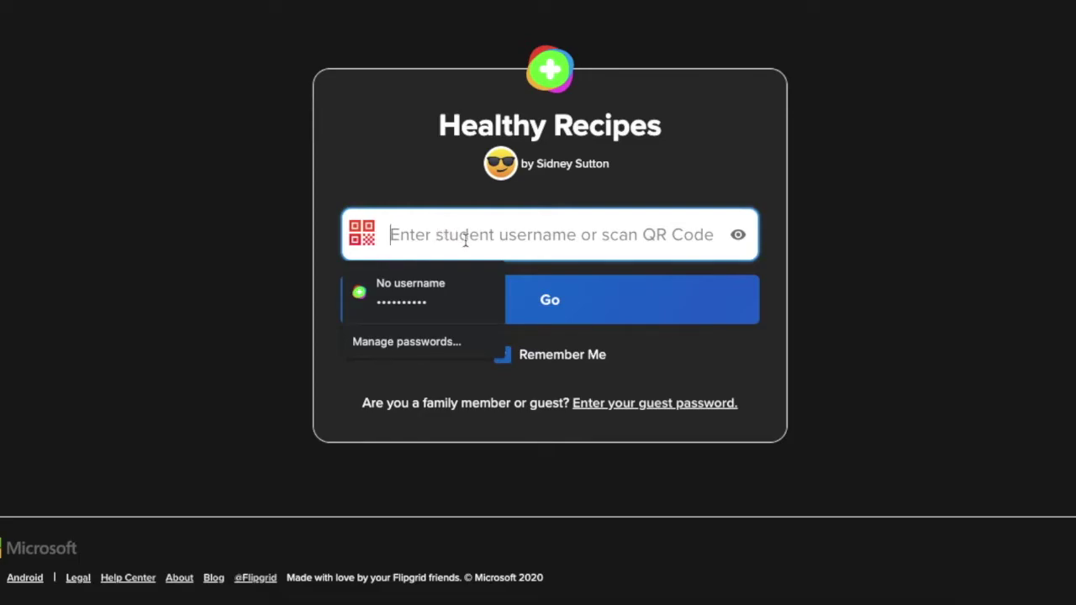
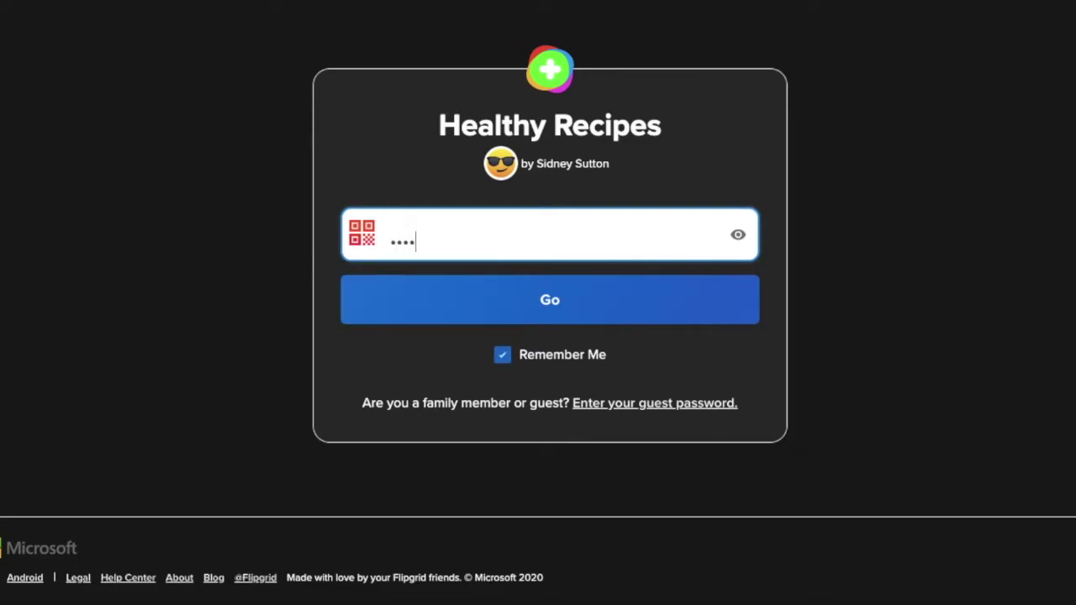
left_click(737, 234)
type(".s")
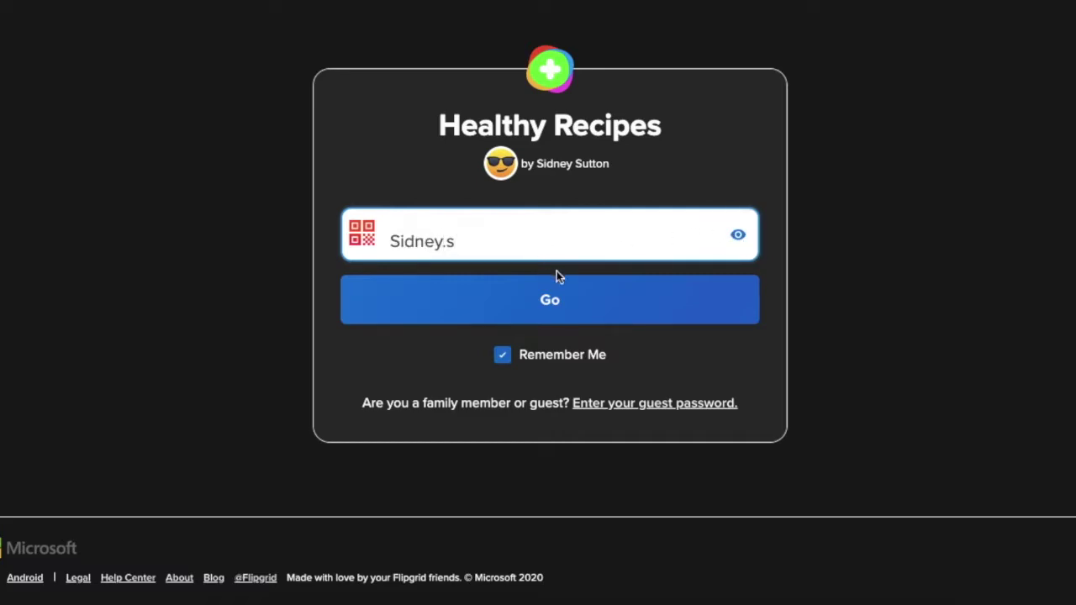
left_click(554, 306)
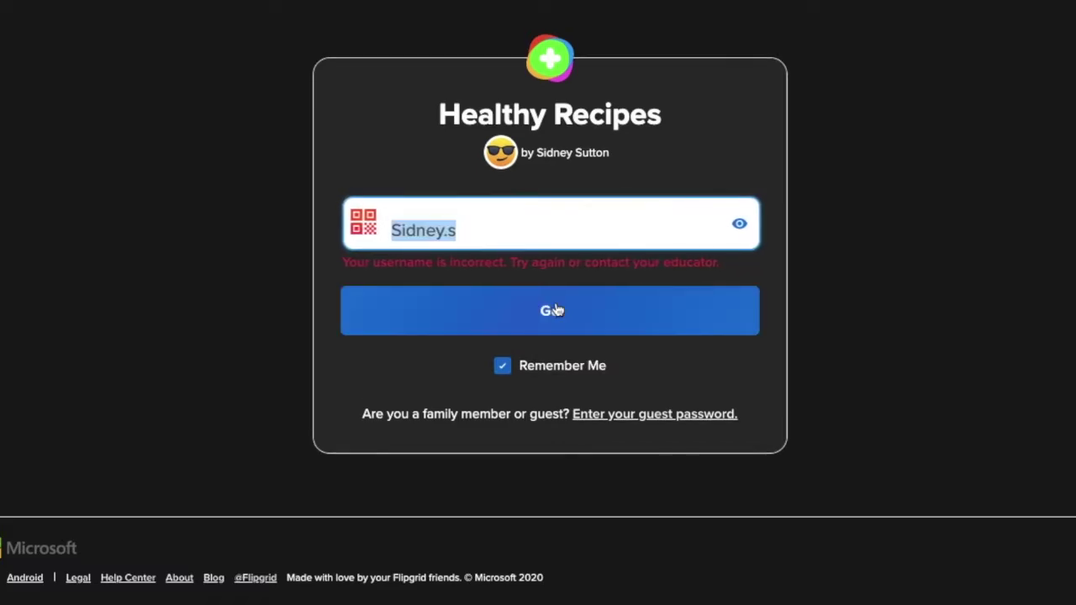
Change the username's capital S to lowercase and sign in to Healthy Recipes.
left_click(401, 231)
key("BackSpace")
type("s")
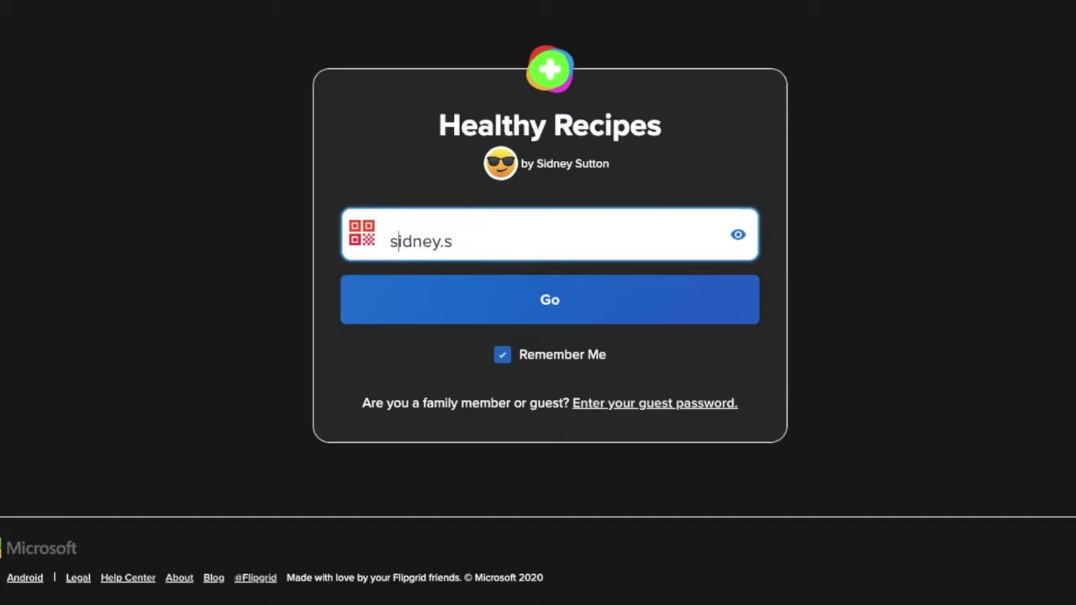
left_click(442, 311)
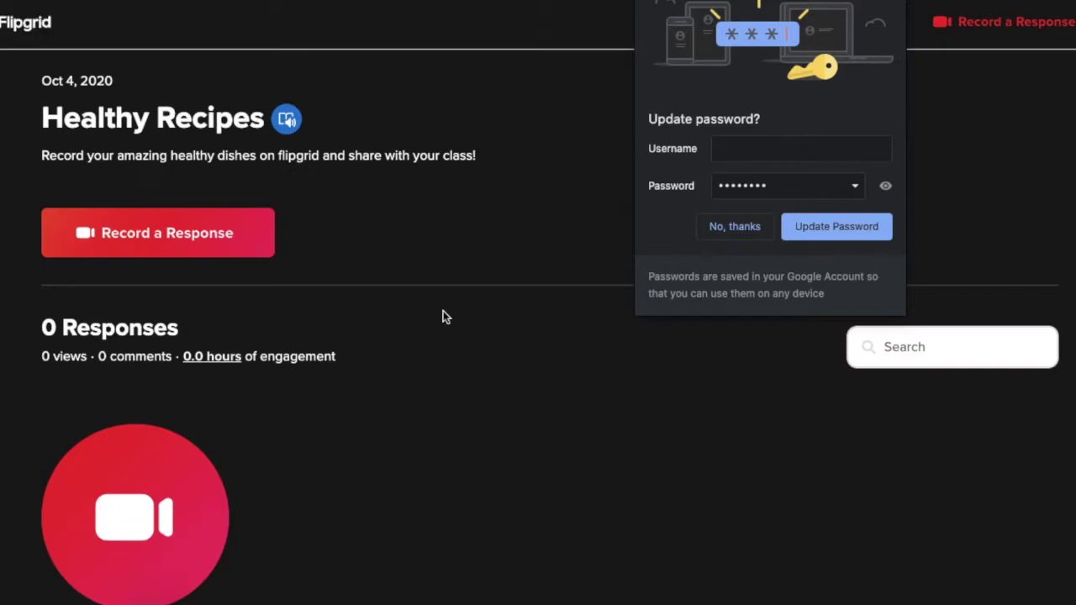
Decline Chrome's password update and record a short webcam video response.
left_click(730, 228)
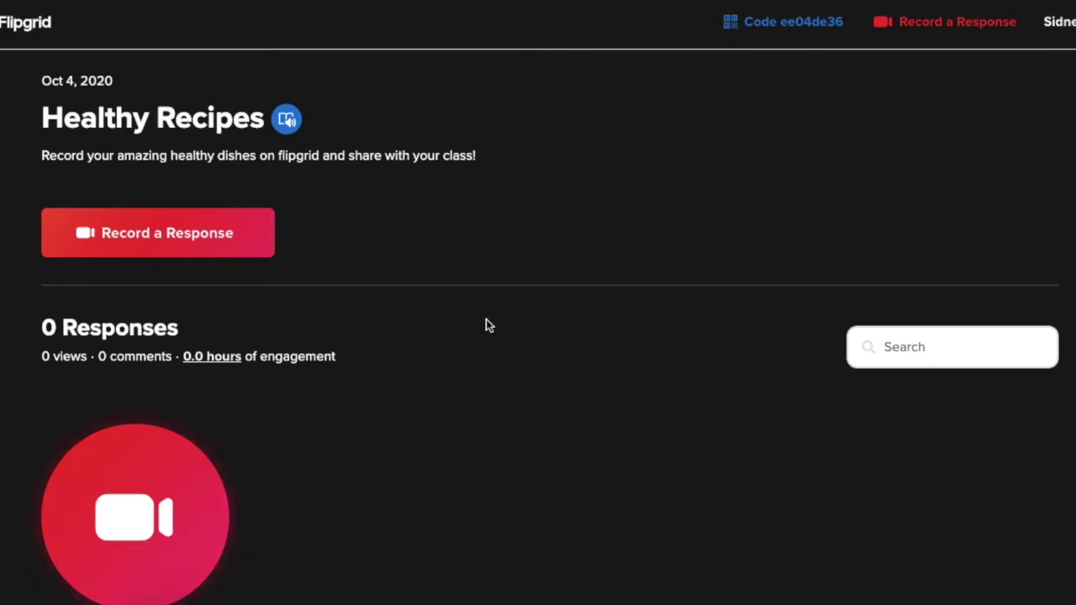
scroll(486, 320, "down", 1)
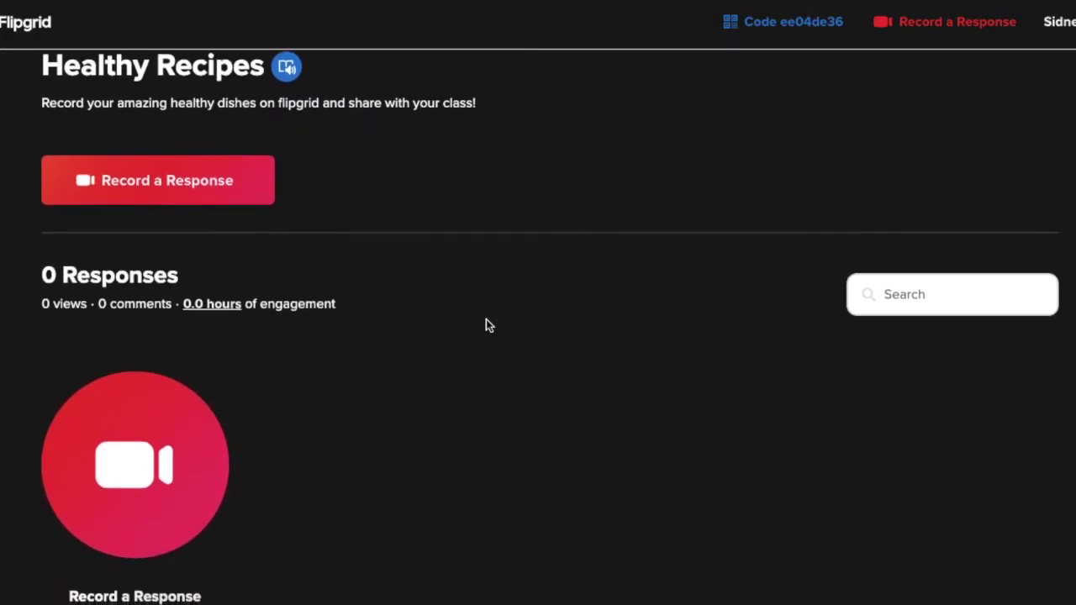
left_click(141, 456)
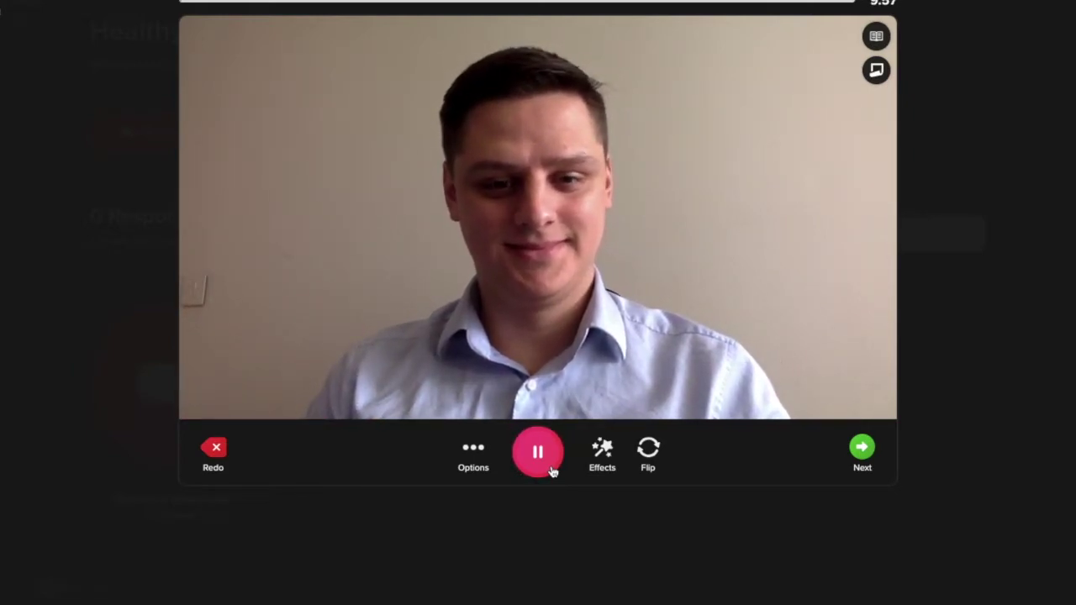
left_click(862, 447)
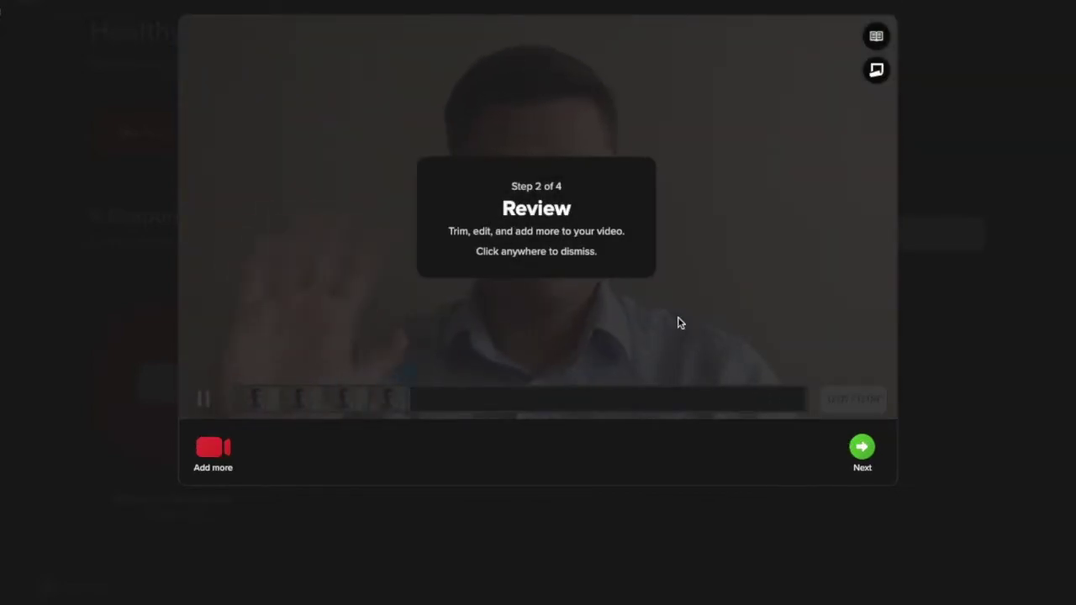
Dismiss the review tip and take a selfie cover photo for the response.
left_click(679, 323)
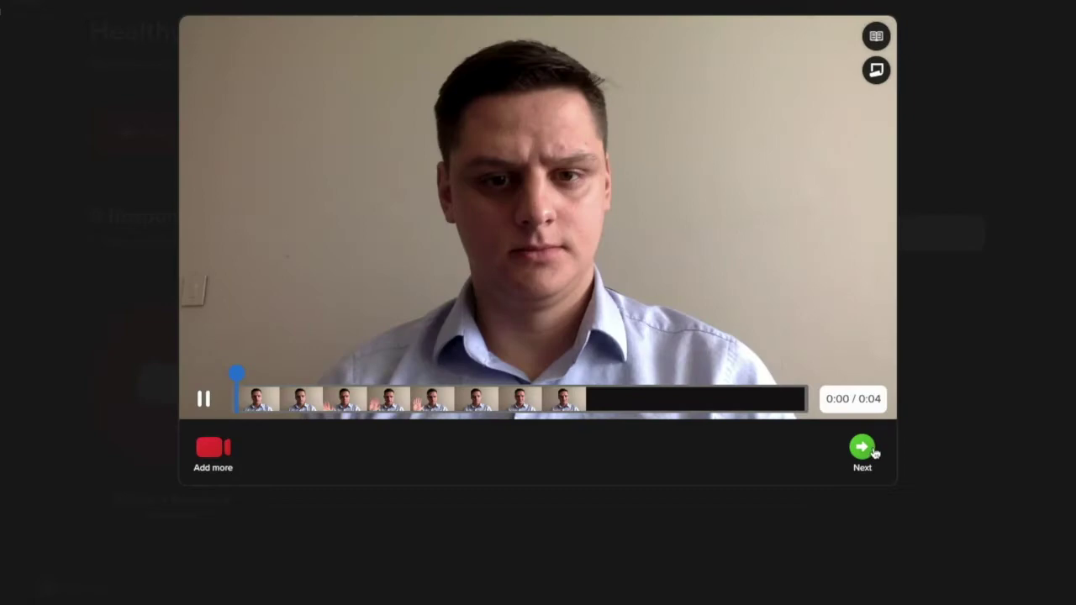
left_click(863, 448)
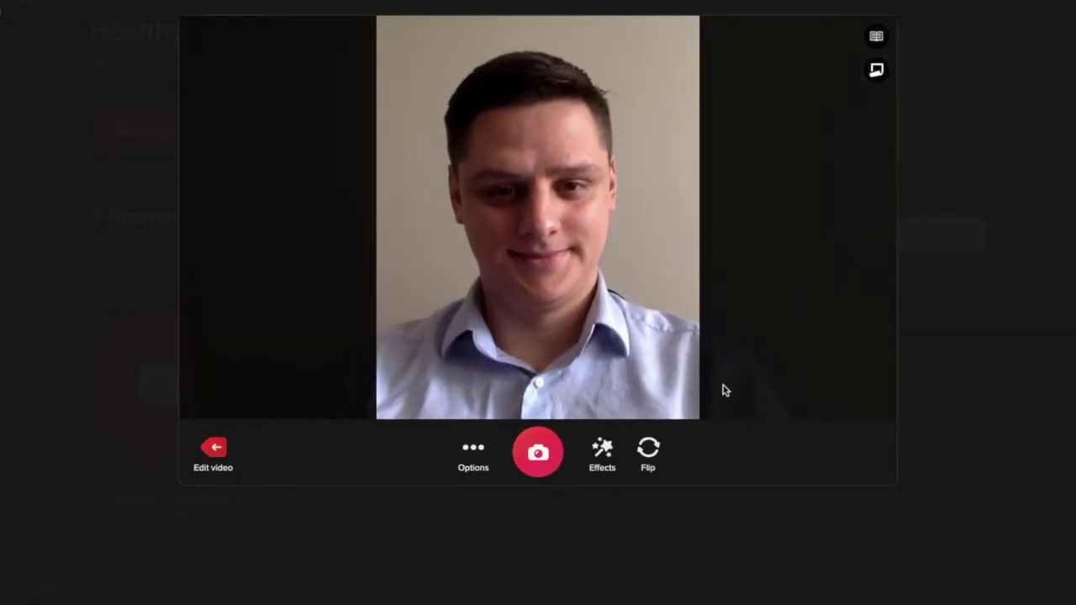
left_click(550, 464)
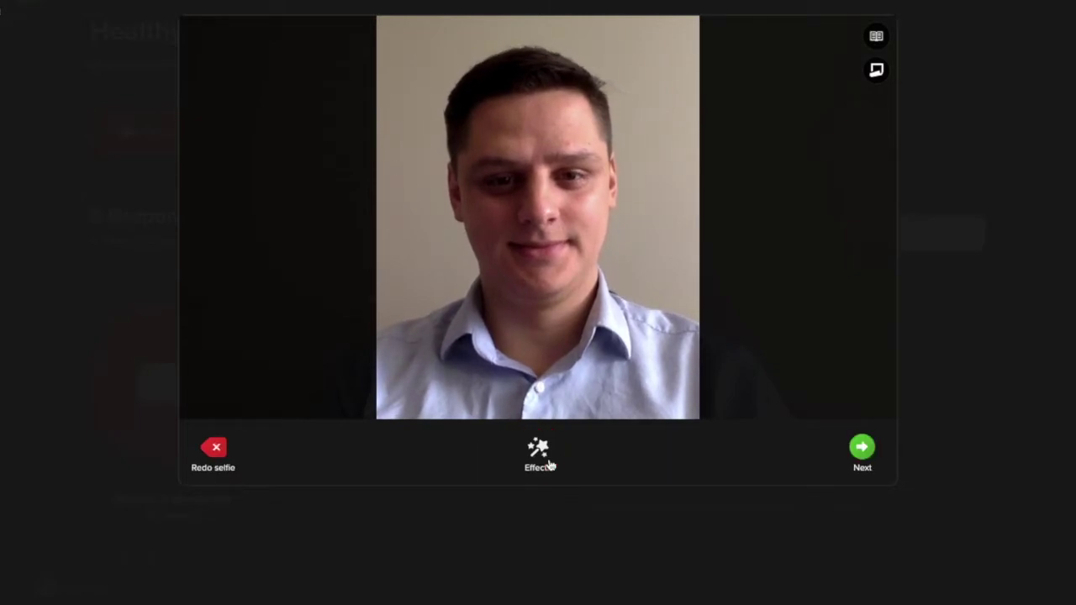
left_click(860, 460)
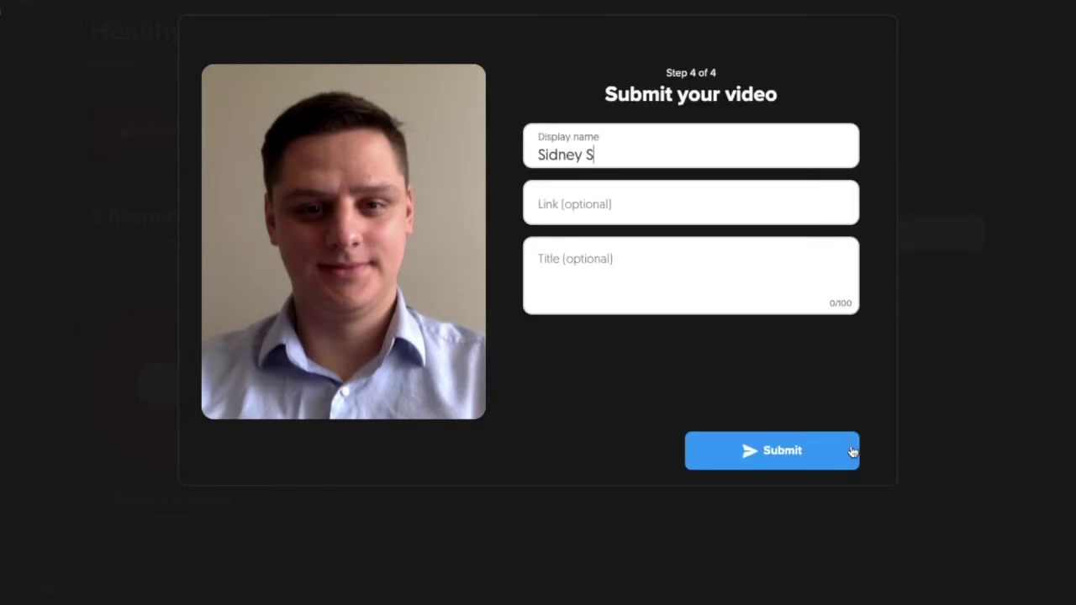
Title the video 'My Healthy Recipe!', submit it, and close the success screen.
left_click(772, 284)
type("My ")
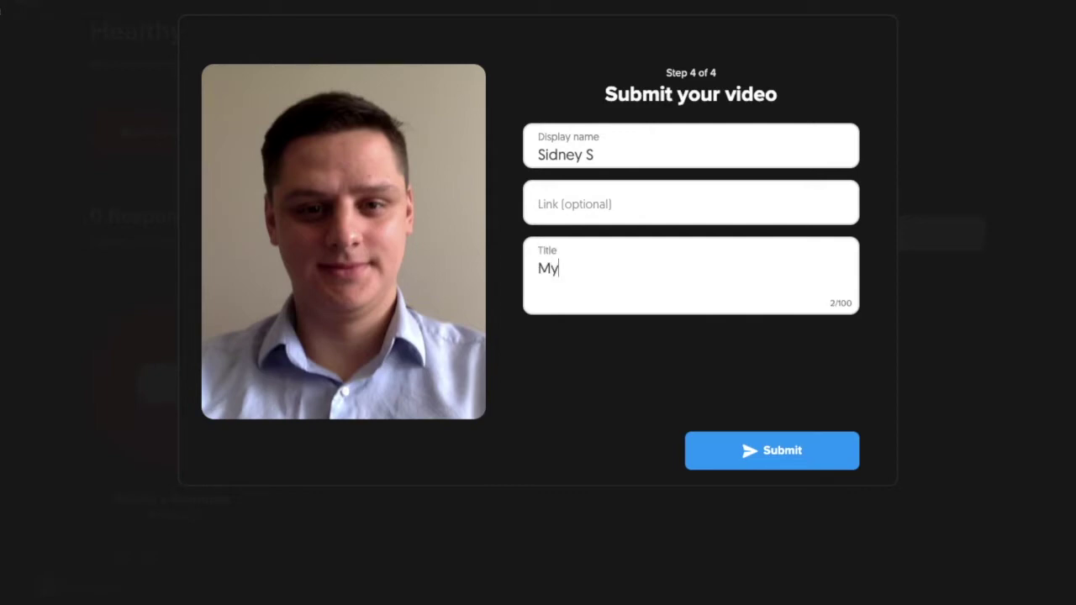
type("Healthy Recipe")
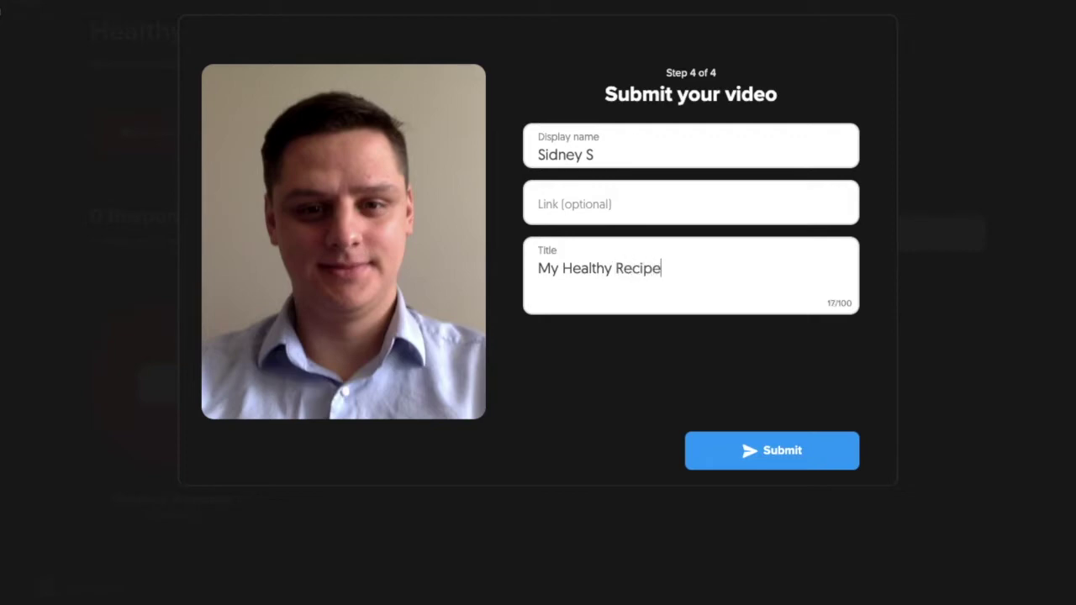
type("!")
left_click(805, 446)
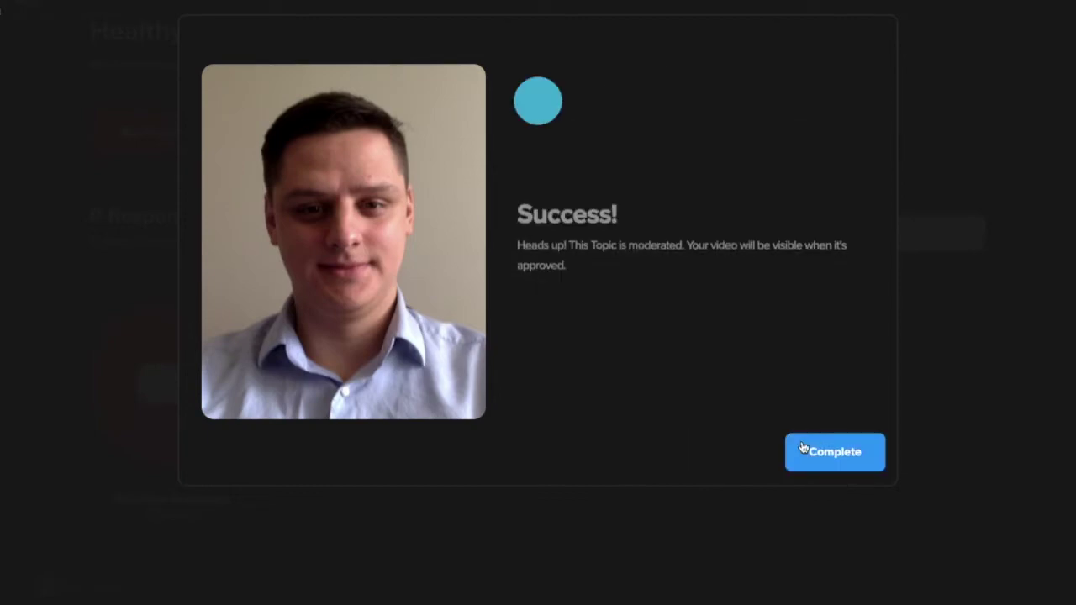
left_click(805, 445)
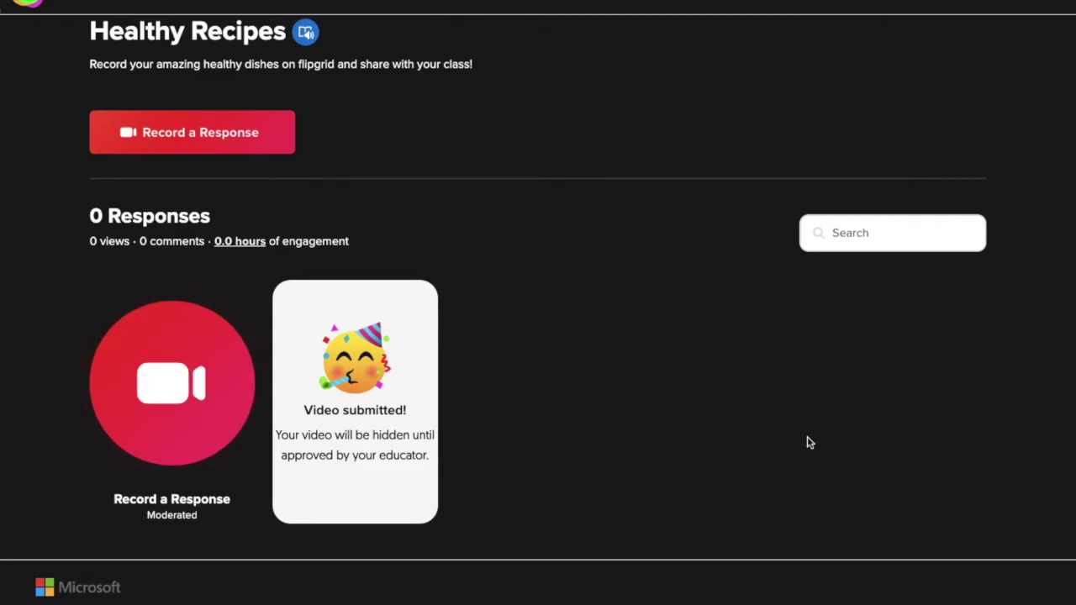
scroll(808, 460, "down", 3)
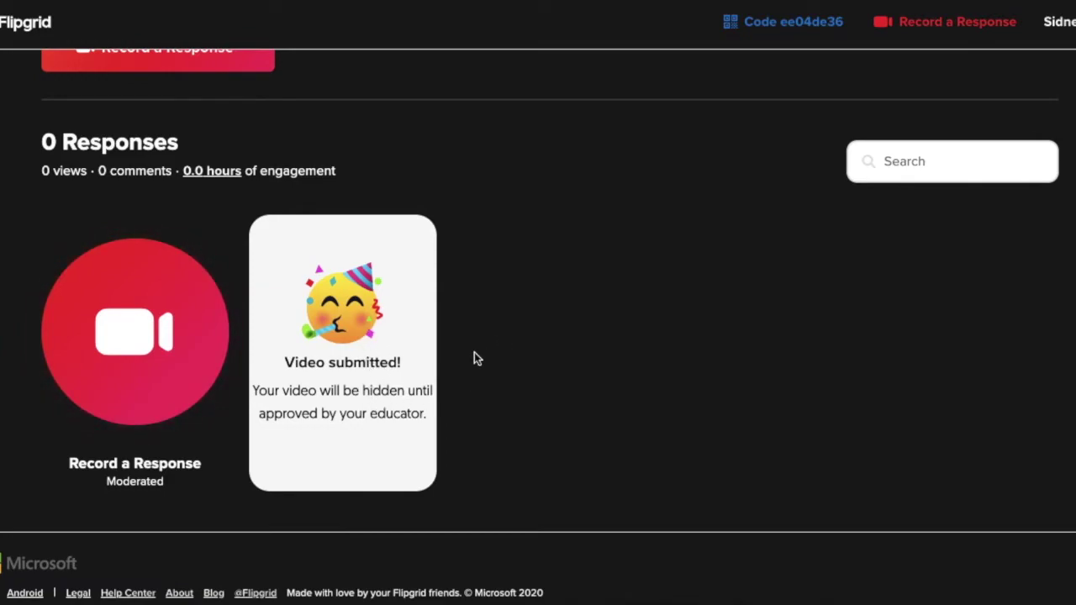
scroll(474, 356, "up", 1)
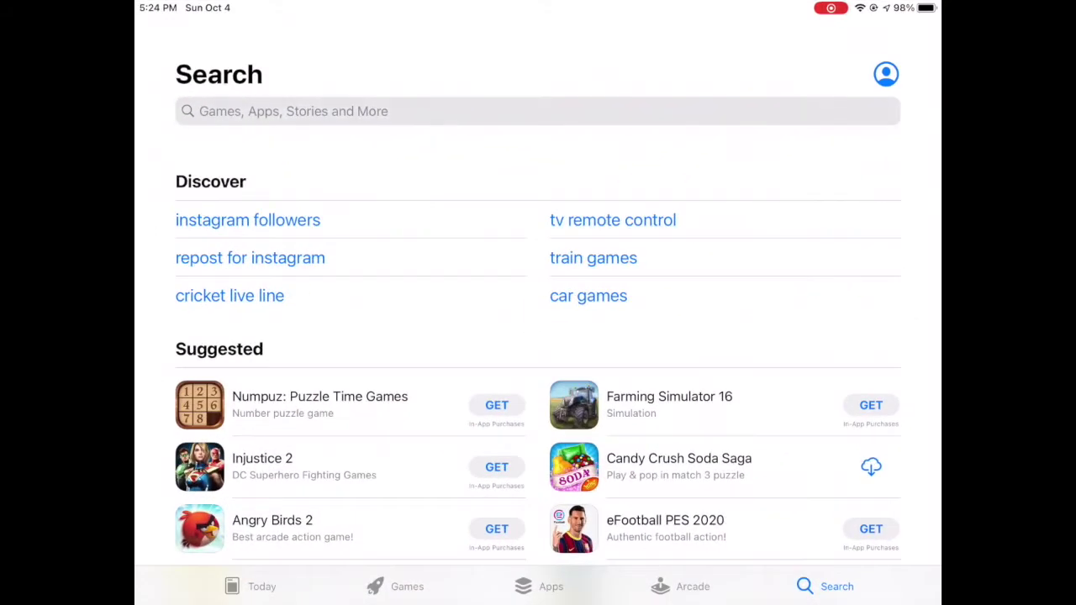
Search the App Store for 'flipgrid' and update the Flipgrid app.
left_click(537, 110)
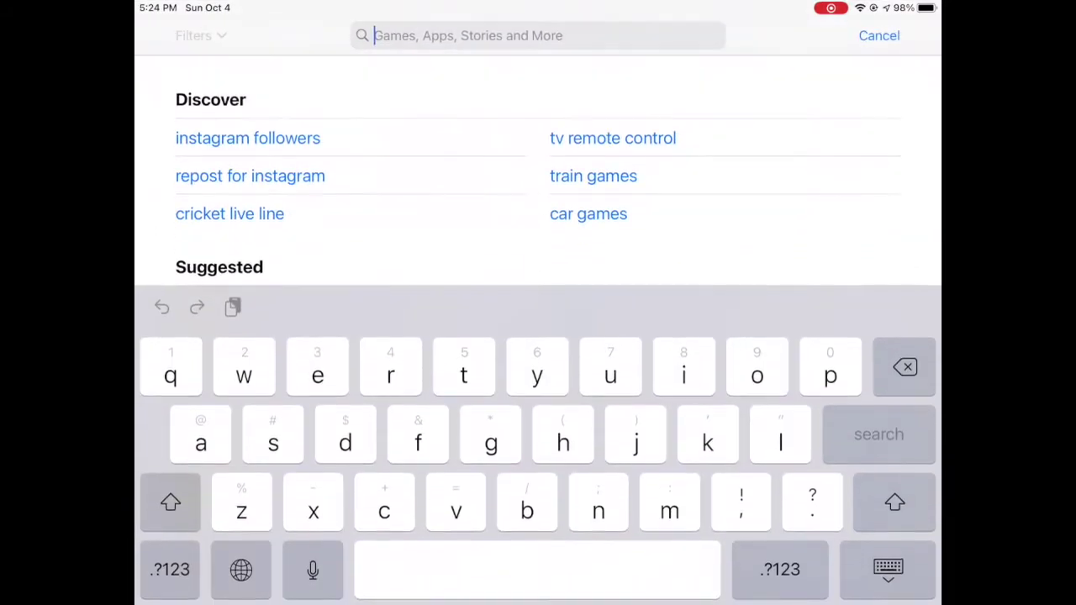
type("flipgrid")
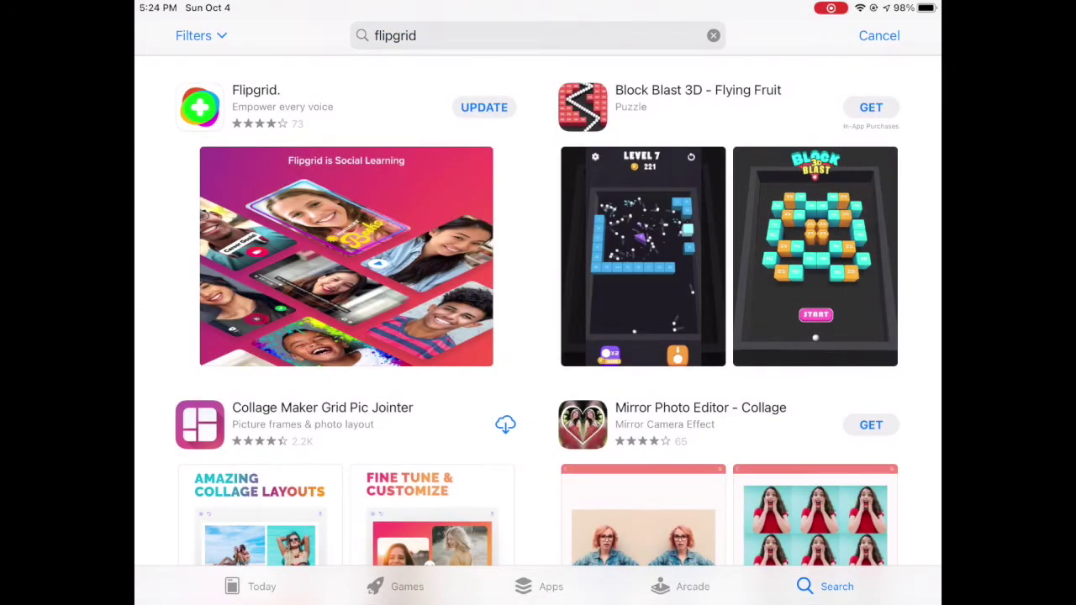
left_click(484, 107)
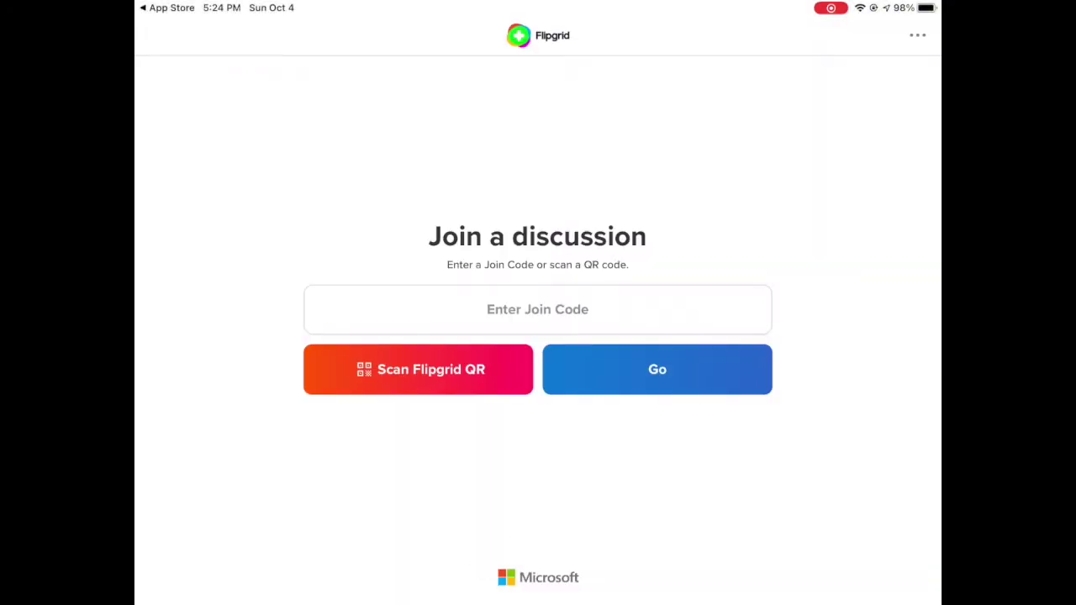
left_click(537, 309)
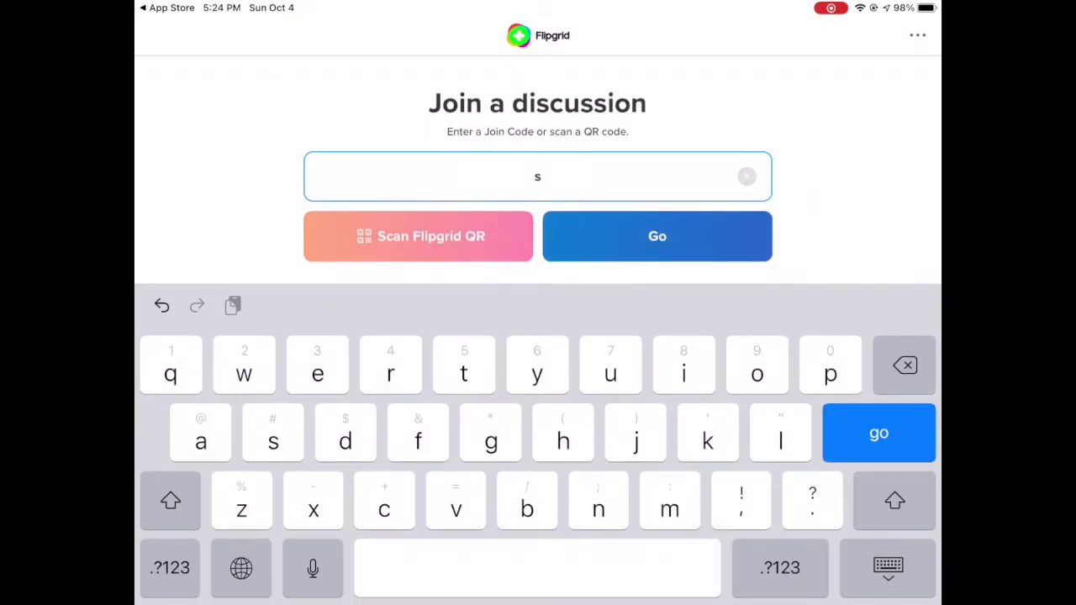
key("BackSpace")
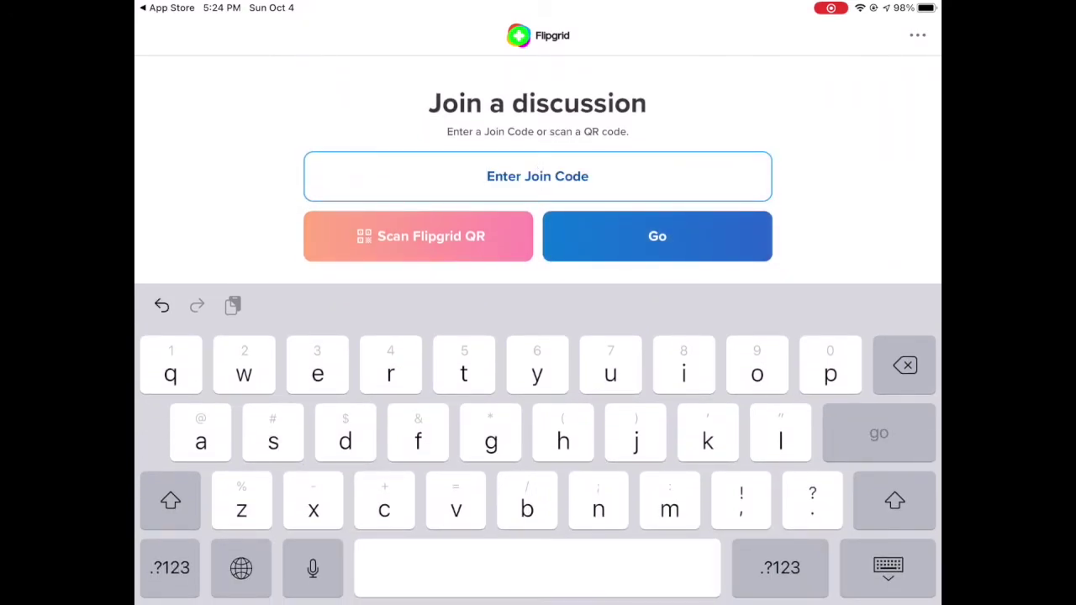
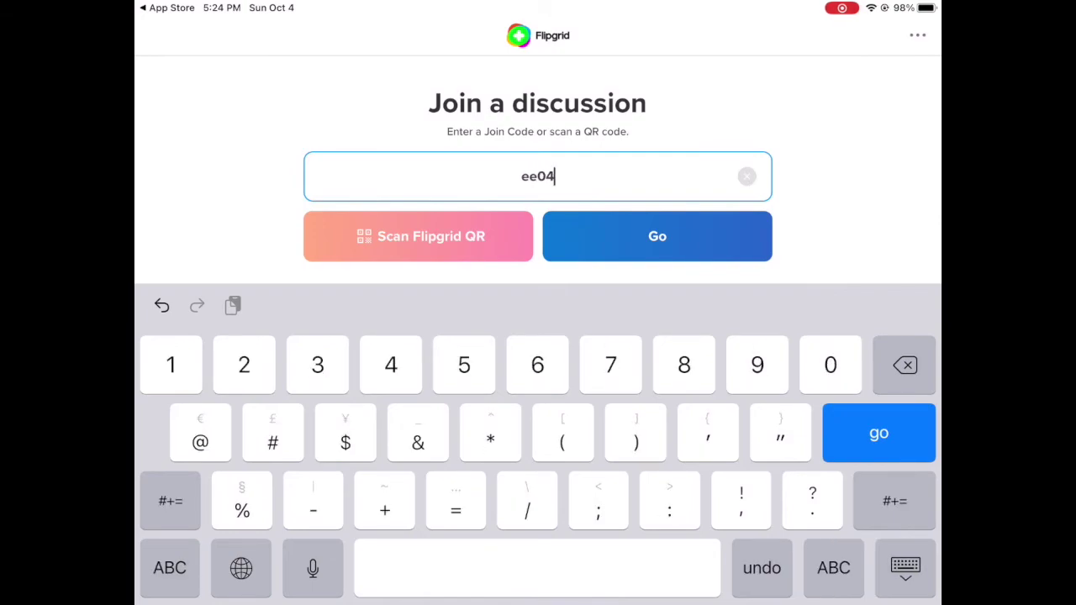
key("Return")
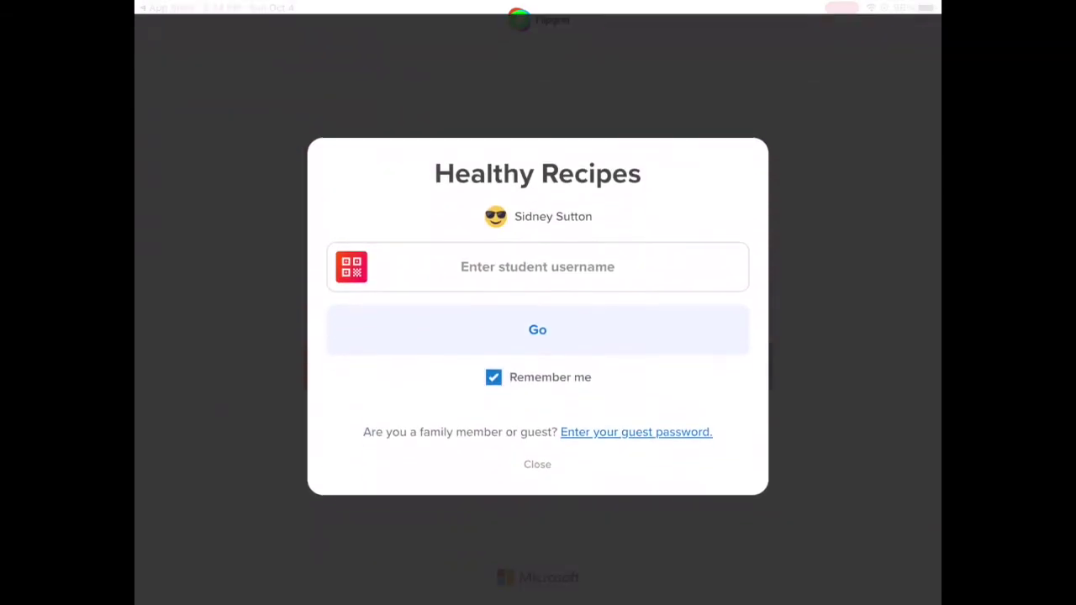
left_click(537, 266)
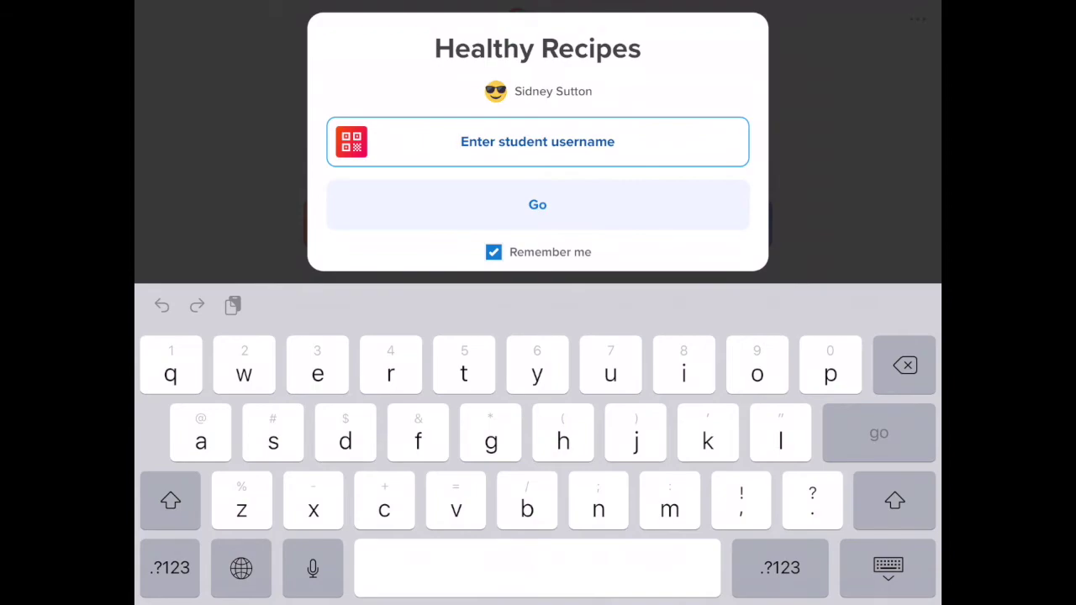
type("sidney.s")
key("Return")
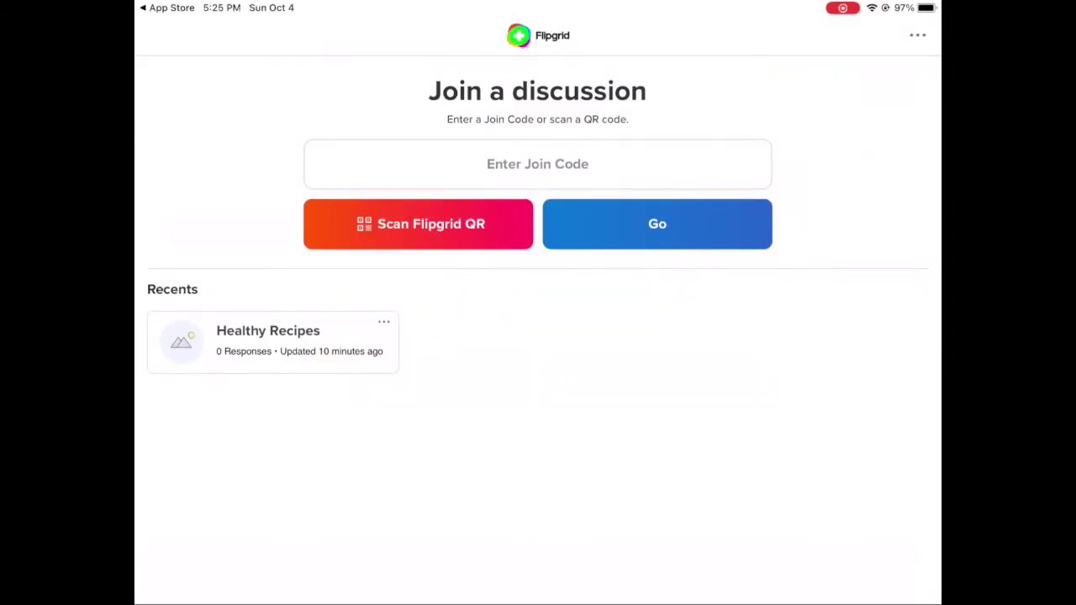